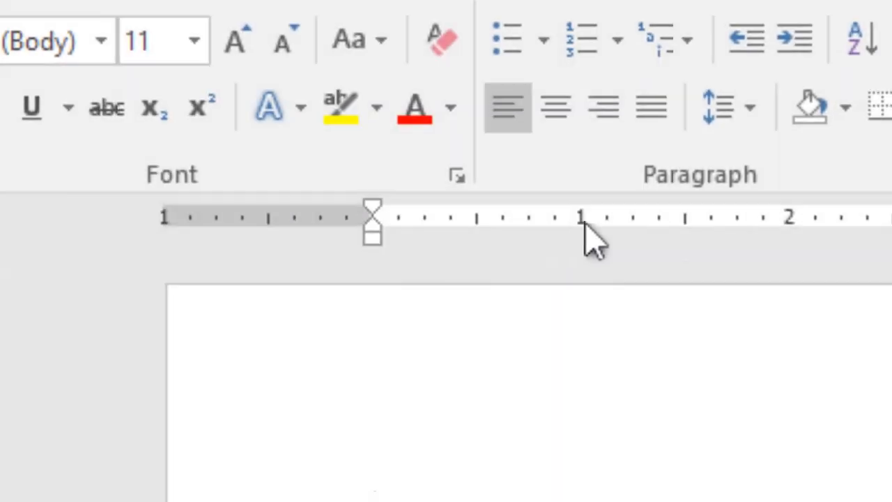
# - Place tab stops on the horizontal ruler: left-aligned at 1 inch, right-aligned at 3 inches and centred at 5 inches
pyautogui.click(618, 222)
pyautogui.click(26, 244)
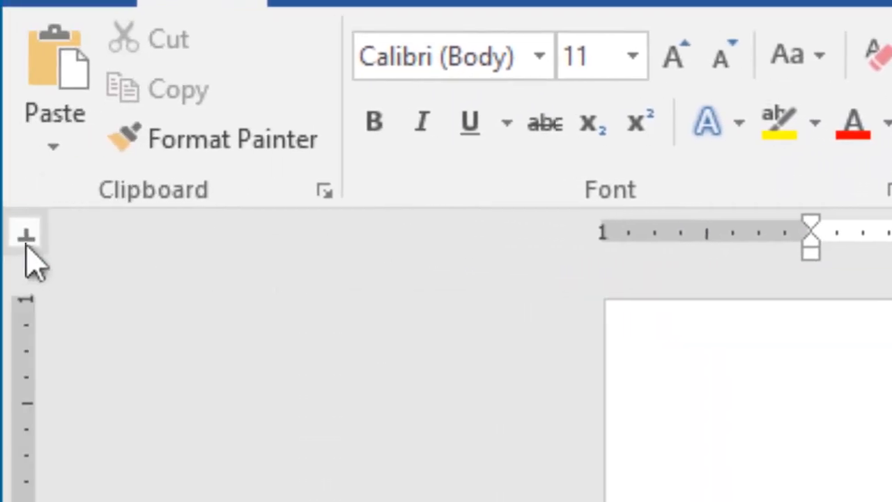
pyautogui.click(25, 244)
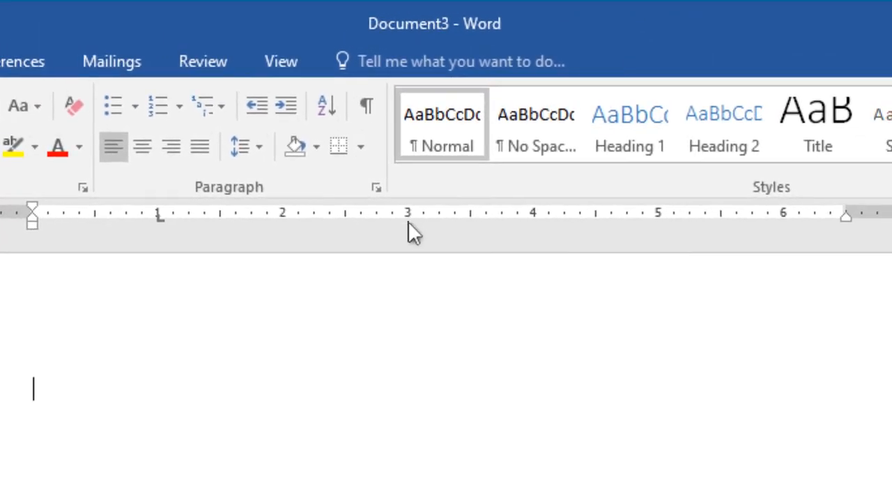
pyautogui.click(645, 223)
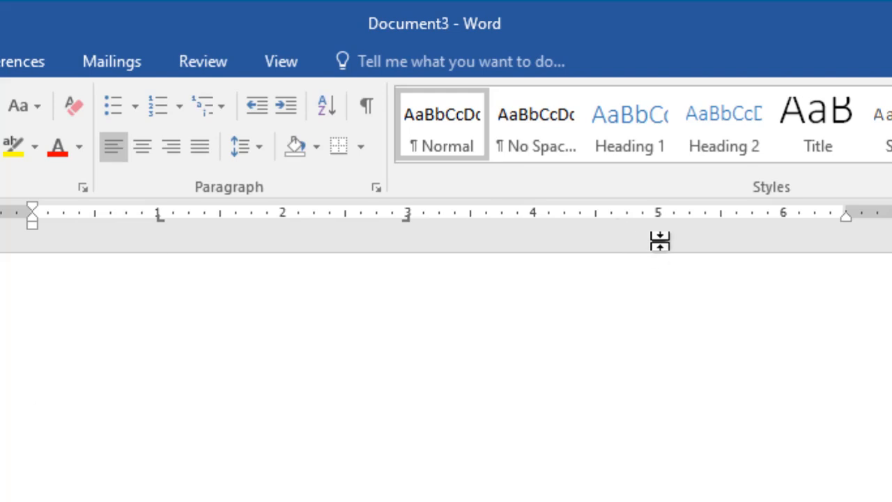
pyautogui.click(660, 217)
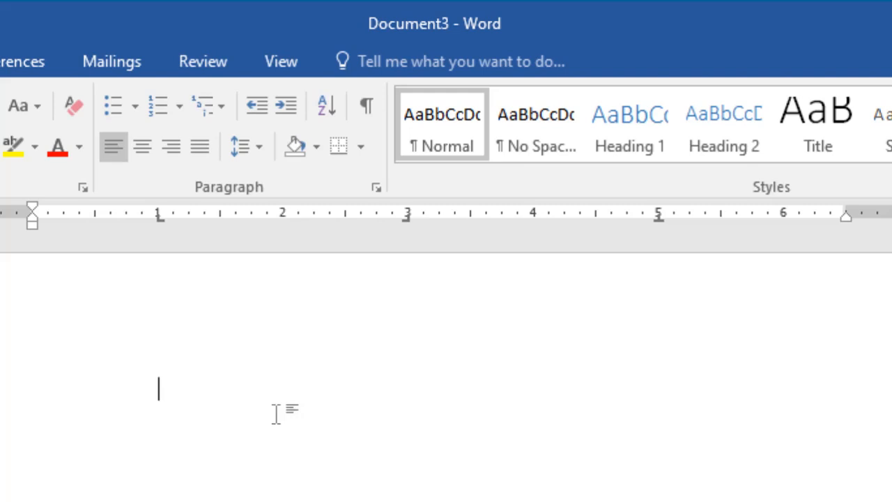
# - Enter the person's name at the 1-inch tab stop and "He is a very good boy" at the 3-inch tab stop
pyautogui.write('Anyar')
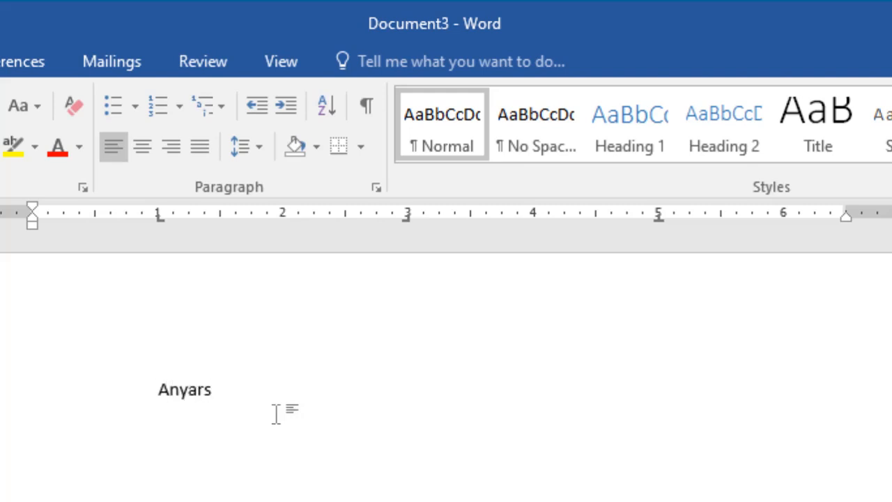
pyautogui.write('s')
pyautogui.press('Tab')
pyautogui.press('Tab')
pyautogui.press('Tab')
pyautogui.press('Tab')
pyautogui.write('He is ')
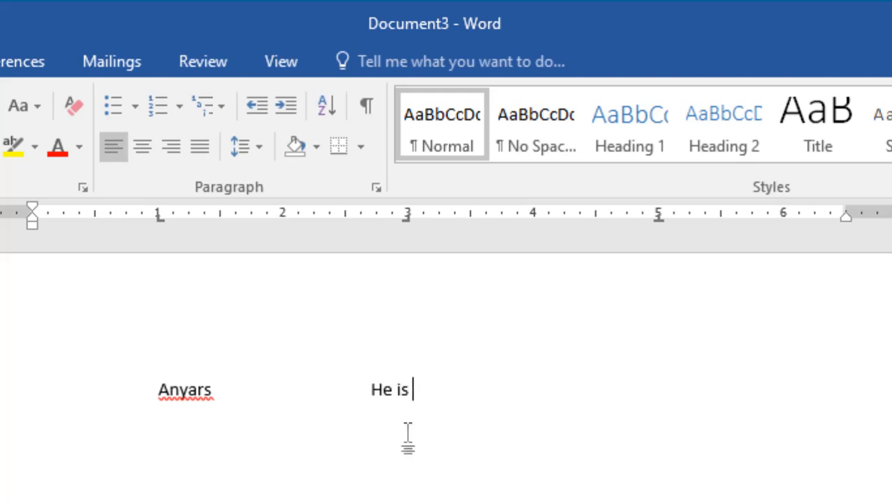
pyautogui.write('a very ')
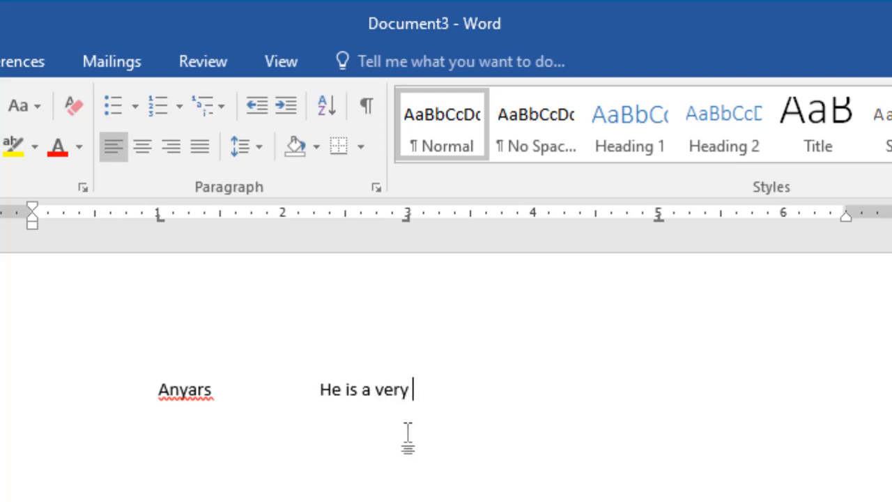
pyautogui.write('good boy')
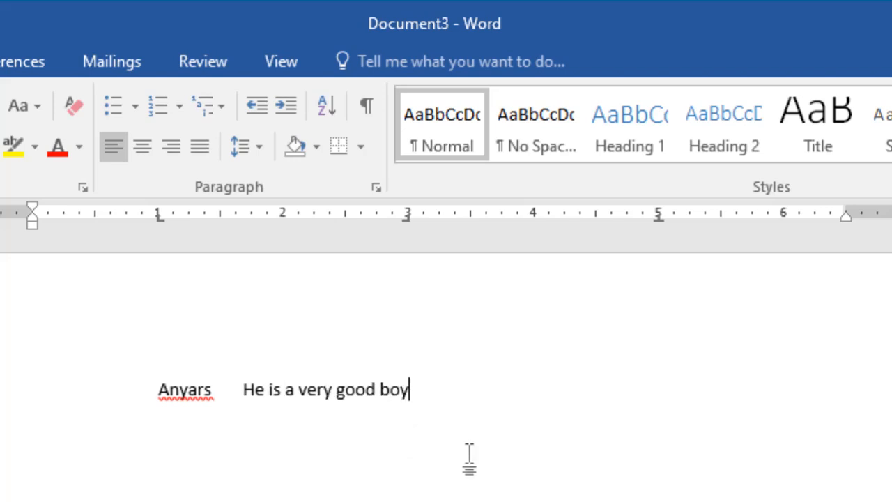
# - Enter "I am very happy" at the 5-inch tab stop on the same line
pyautogui.press('Tab')
pyautogui.write('I am very ')
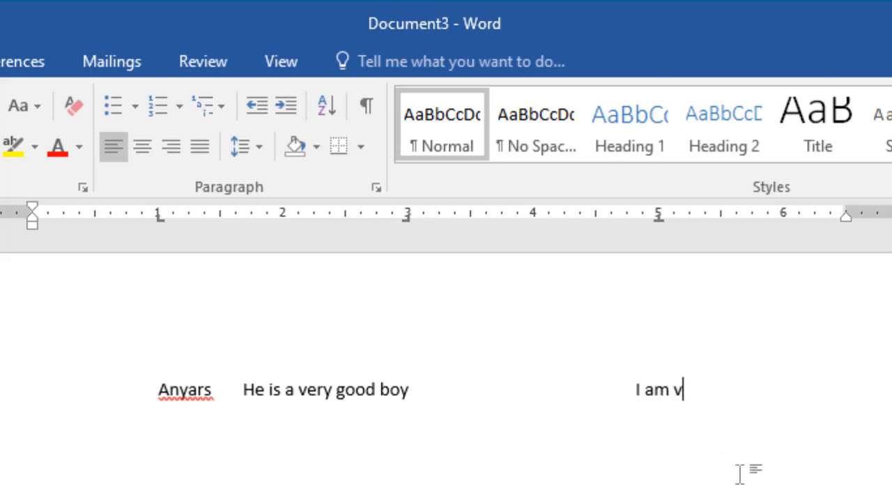
pyautogui.write('happy')
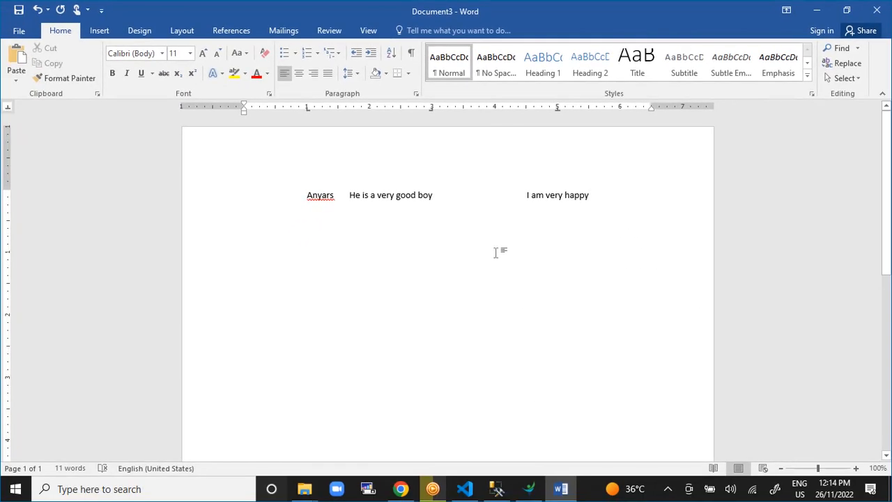
# - Create a new blank document and paste the copied sample paragraphs into it
pyautogui.hotkey('ctrl', 'n')
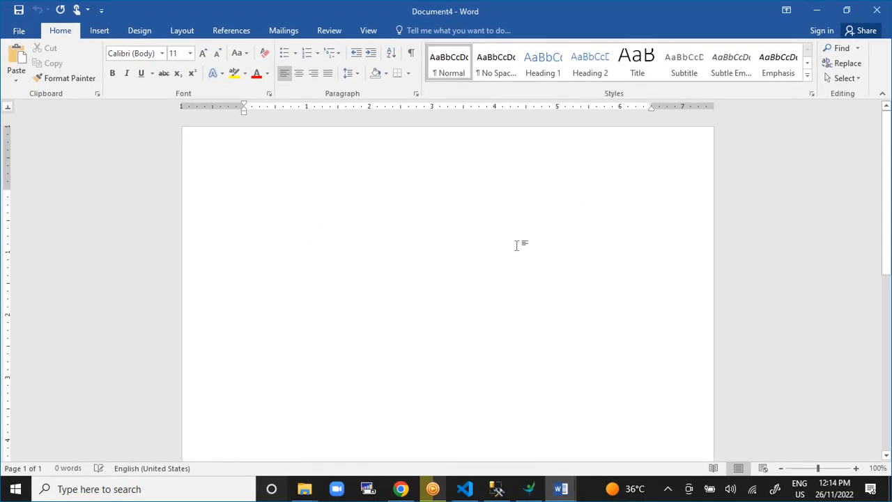
pyautogui.hotkey('ctrl', 'v')
pyautogui.scroll(10, 528, 261)
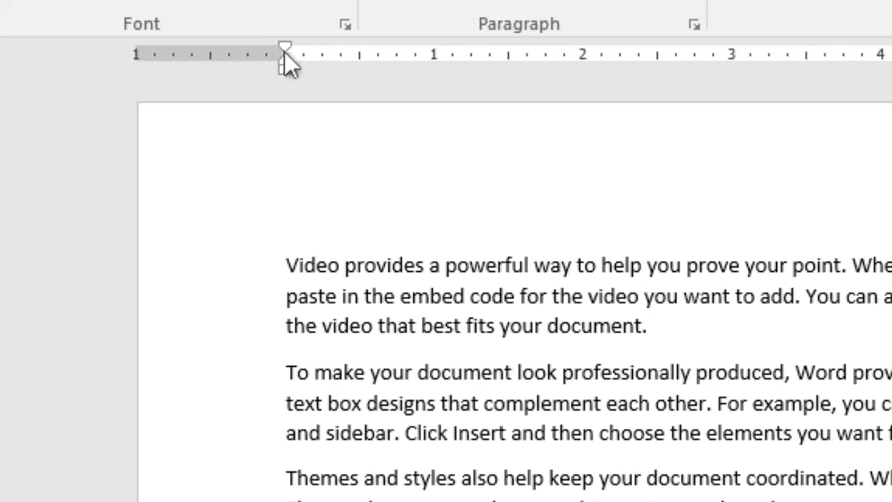
# - Reduce the page's left and right margins to about 0.5 inch using the horizontal ruler
pyautogui.moveTo(285, 52); pyautogui.dragTo(204, 53)
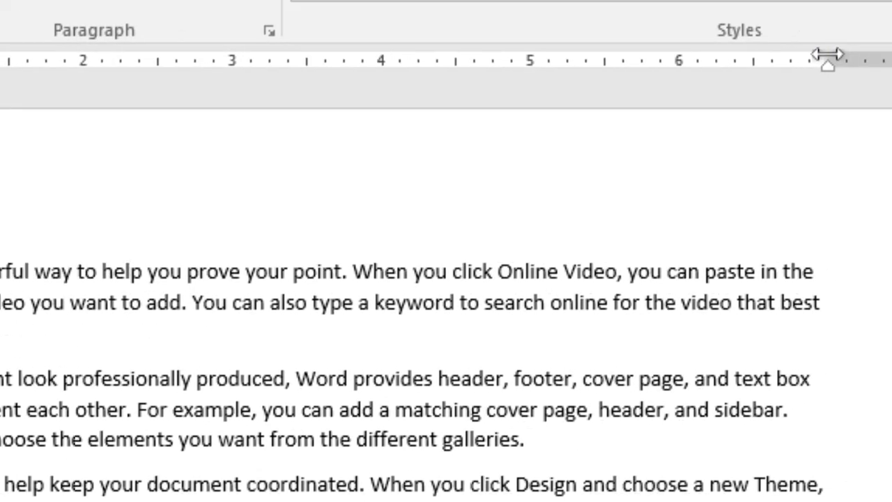
pyautogui.moveTo(828, 55); pyautogui.dragTo(891, 55)
pyautogui.moveTo(781, 56); pyautogui.dragTo(781, 56)
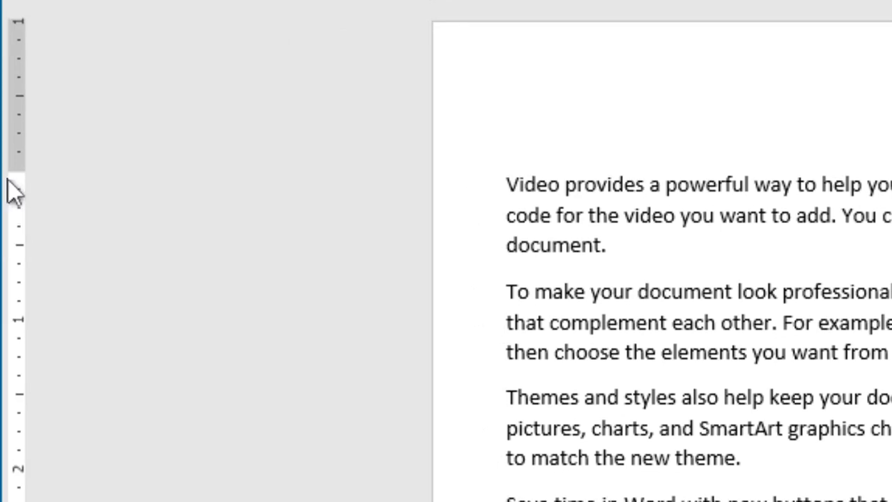
# - Reduce the page's top and bottom margins to about 0.3 inch using the vertical ruler
pyautogui.moveTo(14, 171); pyautogui.dragTo(27, 69)
pyautogui.scroll(-9, 662, 251)
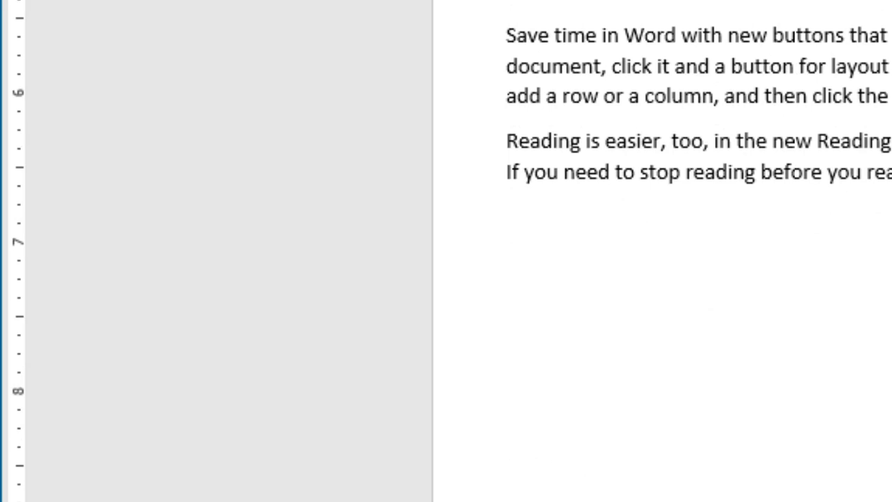
pyautogui.moveTo(15, 289); pyautogui.dragTo(3, 403)
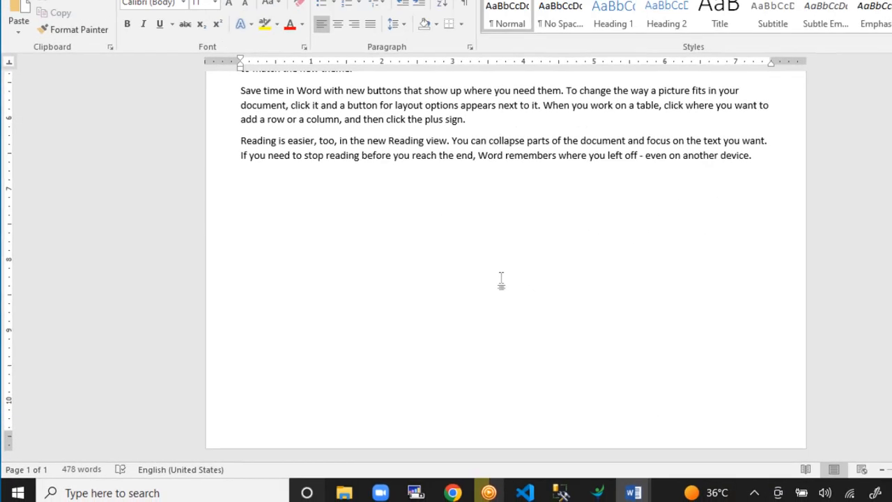
pyautogui.scroll(5, 443, 300)
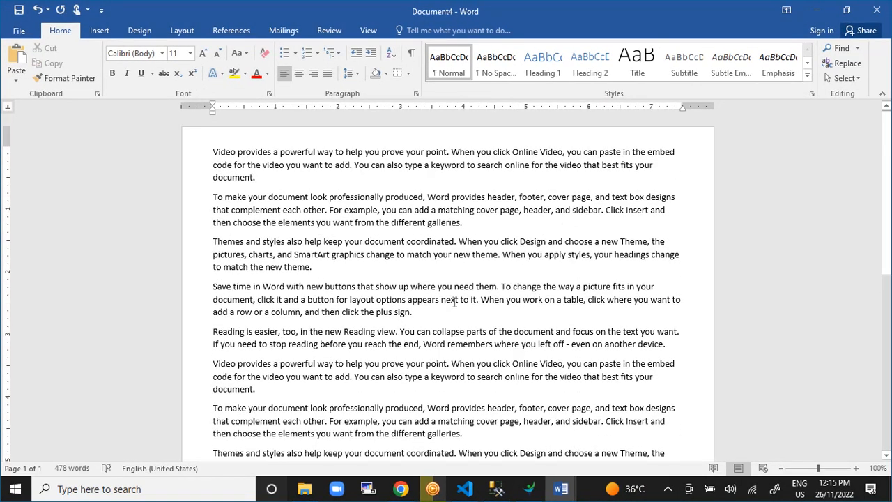
# - Create a new blank document and insert a table with five columns and three rows
pyautogui.hotkey('ctrl', 'n')
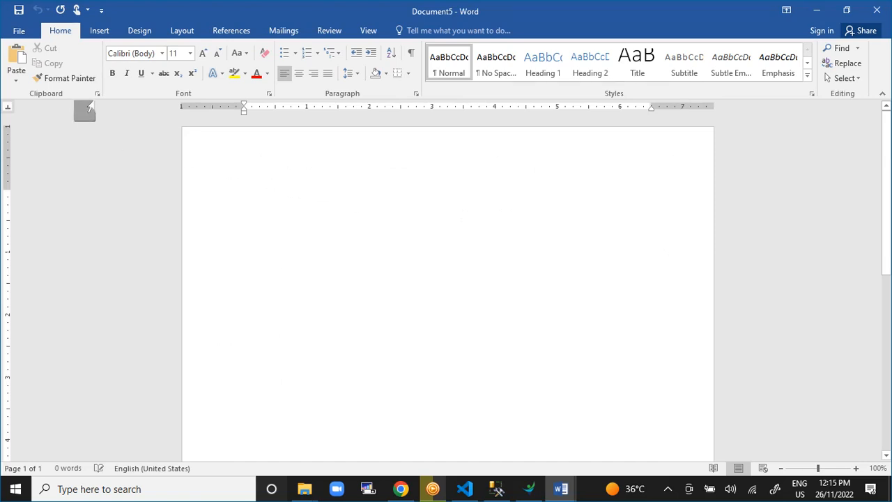
pyautogui.click(100, 33)
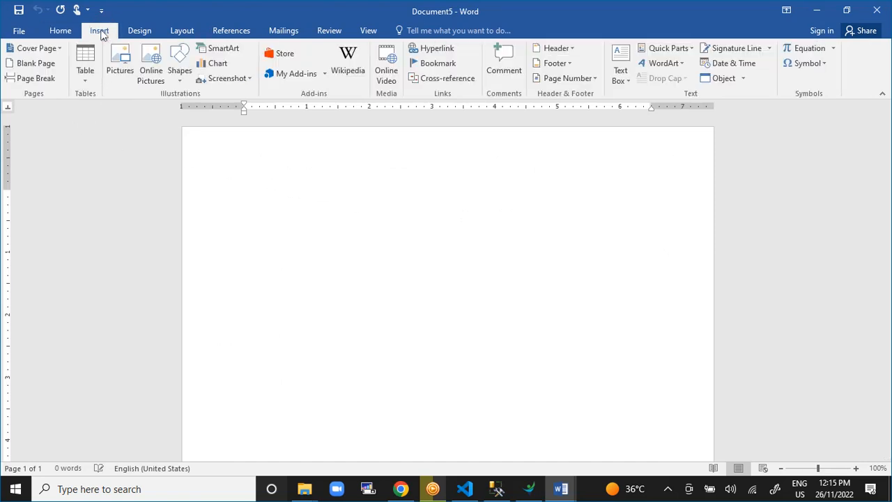
pyautogui.click(86, 82)
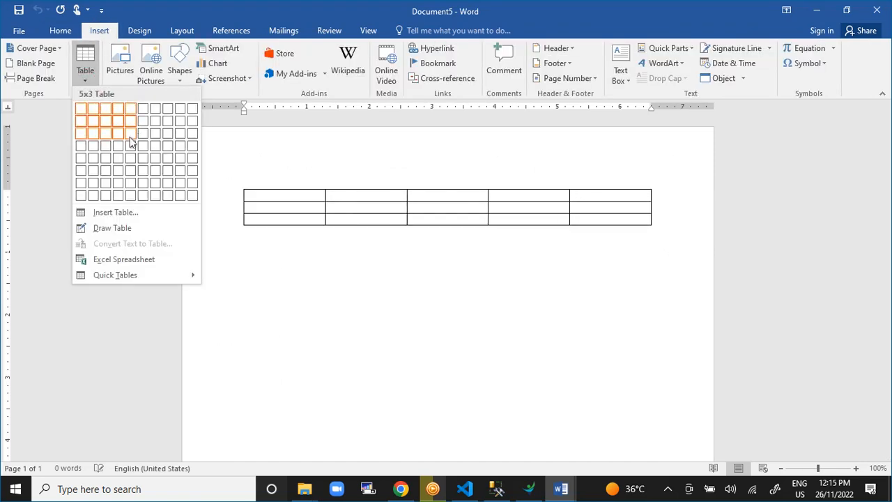
pyautogui.click(131, 134)
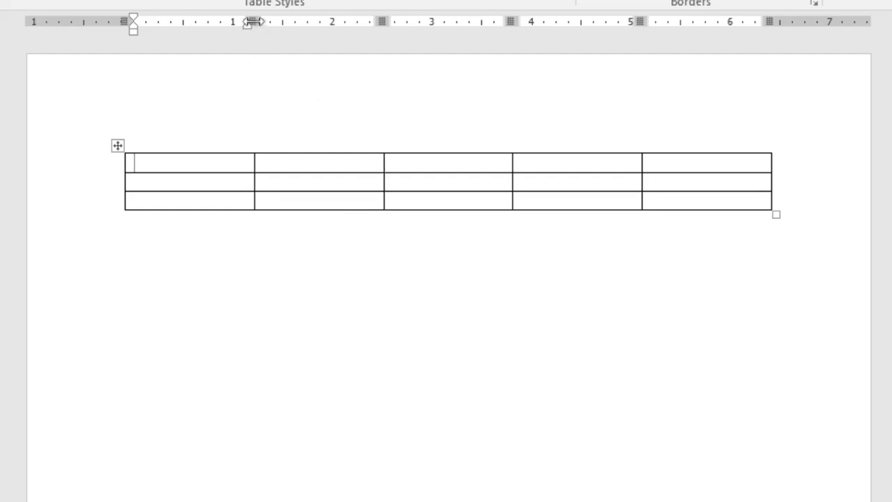
# - Make the first column about 1.7 inches wide and the other four about 0.5 inch, and shift the table about 0.7 inch to the right
pyautogui.moveTo(252, 22)
pyautogui.mouseDown()
pyautogui.moveTo(279, 23)
pyautogui.moveTo(213, 23)
pyautogui.moveTo(347, 23)
pyautogui.moveTo(207, 23)
pyautogui.moveTo(363, 24)
pyautogui.mouseUp()
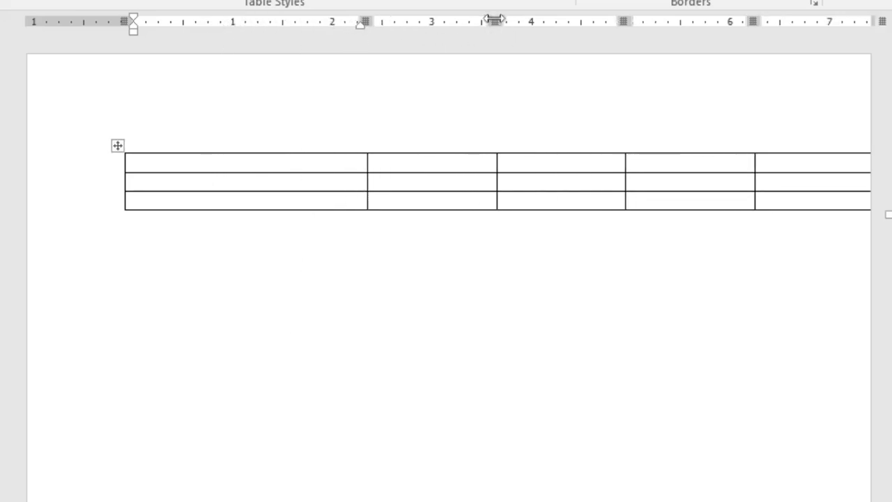
pyautogui.moveTo(494, 19); pyautogui.dragTo(424, 21)
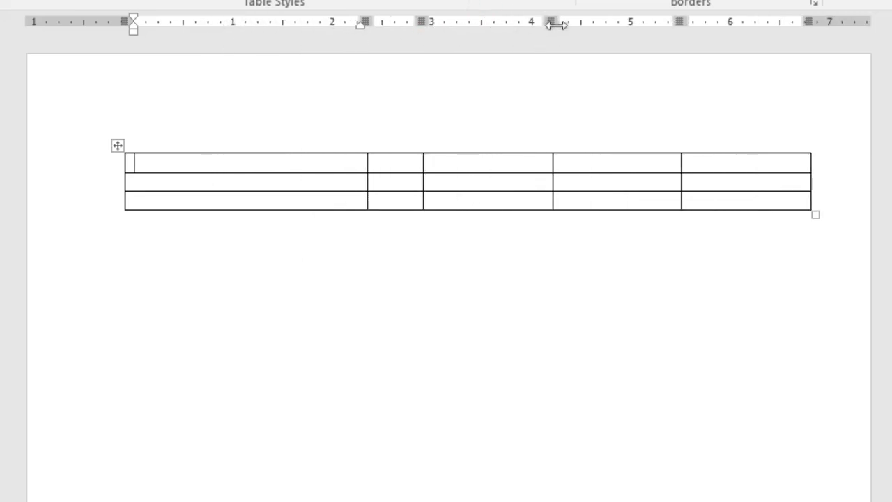
pyautogui.moveTo(560, 22); pyautogui.dragTo(472, 22)
pyautogui.moveTo(601, 21); pyautogui.dragTo(525, 21)
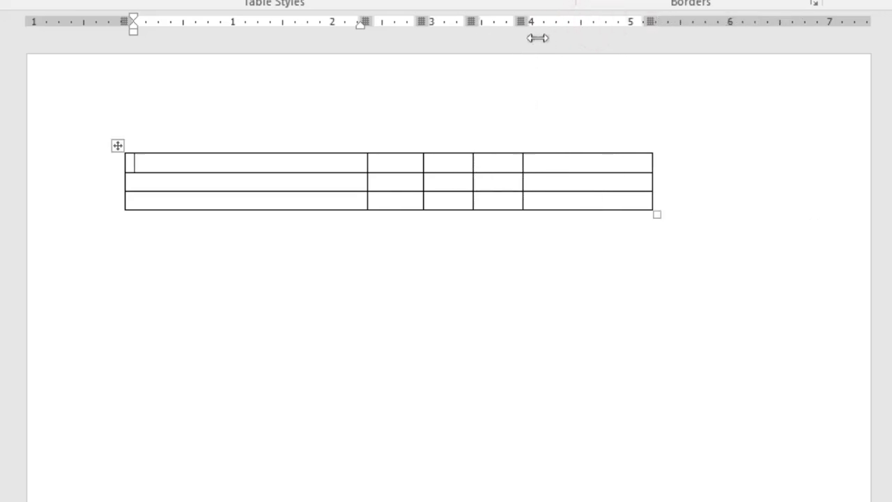
pyautogui.moveTo(653, 22); pyautogui.dragTo(566, 21)
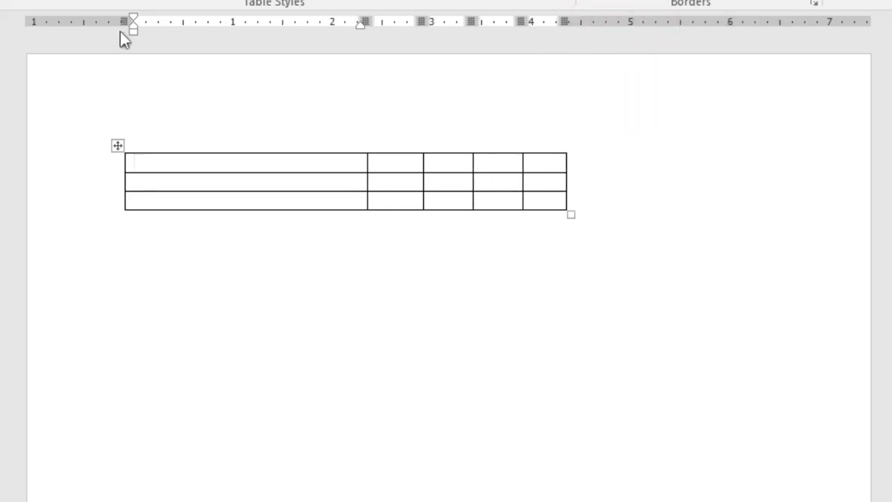
pyautogui.moveTo(126, 22)
pyautogui.mouseDown()
pyautogui.moveTo(303, 21)
pyautogui.moveTo(193, 21)
pyautogui.mouseUp()
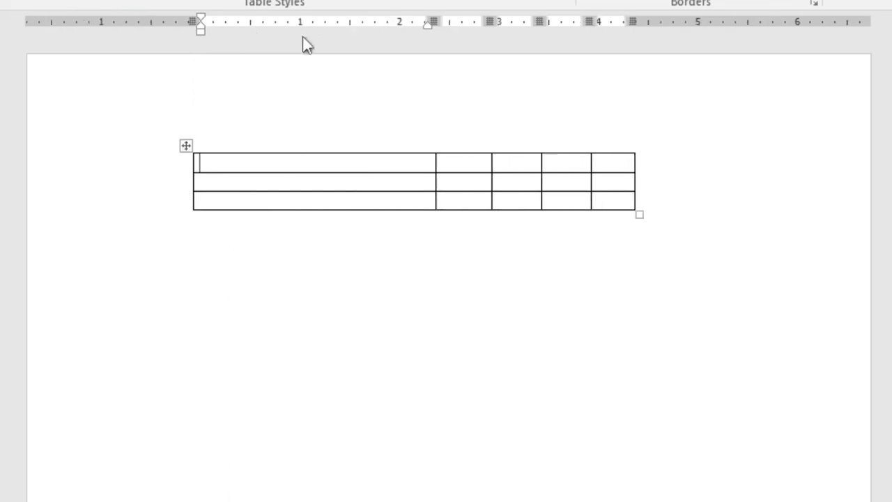
pyautogui.moveTo(437, 25); pyautogui.dragTo(360, 22)
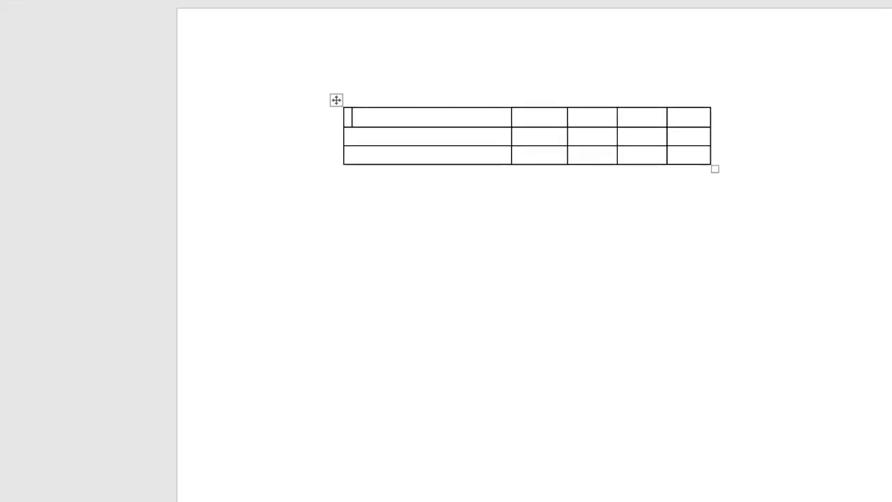
# - Increase the heights of the three table rows to about 0.6, 0.75 and 0.9 inch using the vertical ruler
pyautogui.moveTo(10, 98)
pyautogui.mouseDown()
pyautogui.moveTo(7, 337)
pyautogui.moveTo(9, 260)
pyautogui.moveTo(10, 299)
pyautogui.mouseUp()
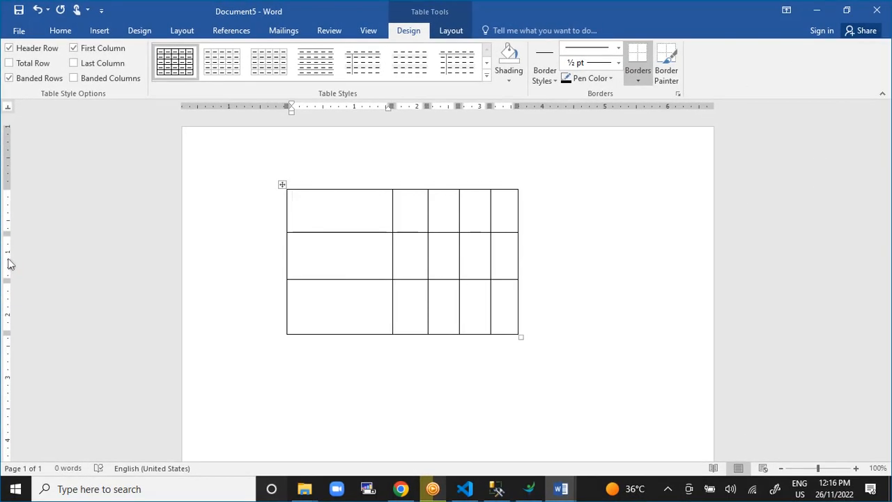
pyautogui.moveTo(6, 233)
pyautogui.mouseDown()
pyautogui.moveTo(8, 206)
pyautogui.moveTo(10, 259)
pyautogui.moveTo(12, 225)
pyautogui.mouseUp()
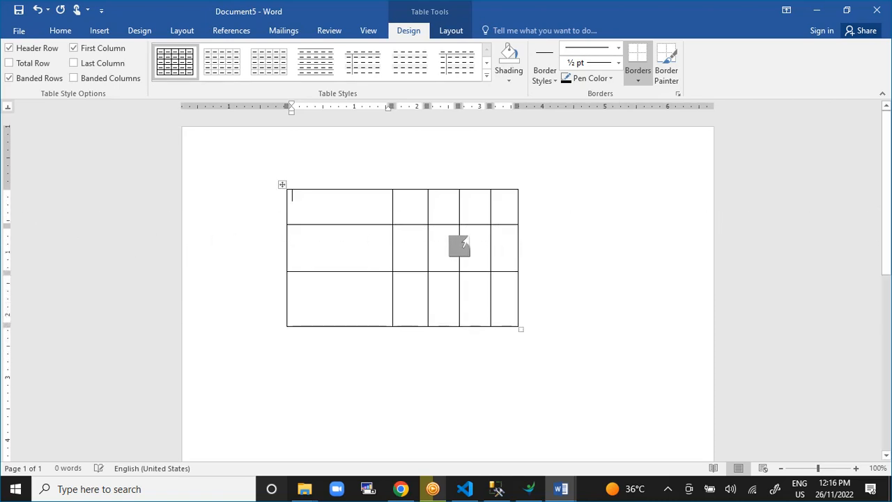
# - Widen the table's last column to about 2.3 inches, the third to about 0.9 inch and the fourth to about 0.6 inch
pyautogui.moveTo(524, 112); pyautogui.dragTo(662, 109)
pyautogui.moveTo(491, 108)
pyautogui.mouseDown()
pyautogui.moveTo(579, 108)
pyautogui.moveTo(495, 108)
pyautogui.mouseUp()
pyautogui.moveTo(667, 106); pyautogui.dragTo(639, 106)
pyautogui.moveTo(458, 106); pyautogui.dragTo(486, 106)
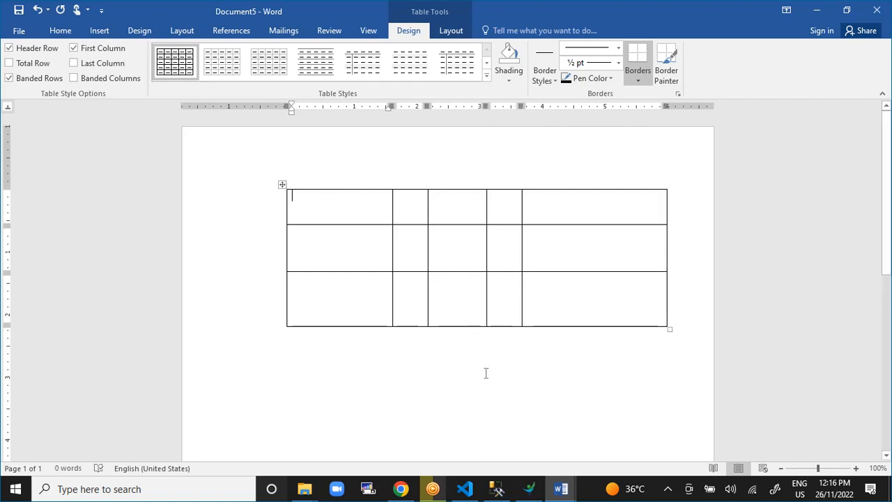
# - Create a new blank document with a three-column page layout and paste the copied sample paragraphs into it
pyautogui.hotkey('ctrl', 'n')
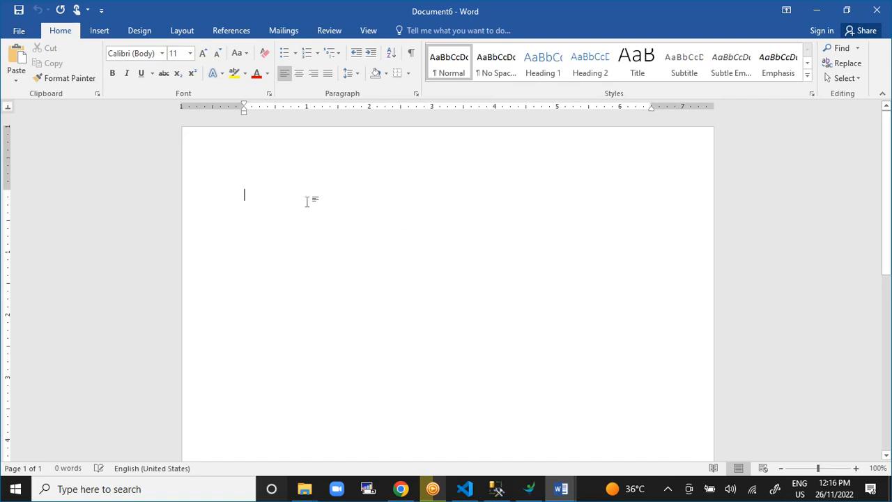
pyautogui.click(183, 31)
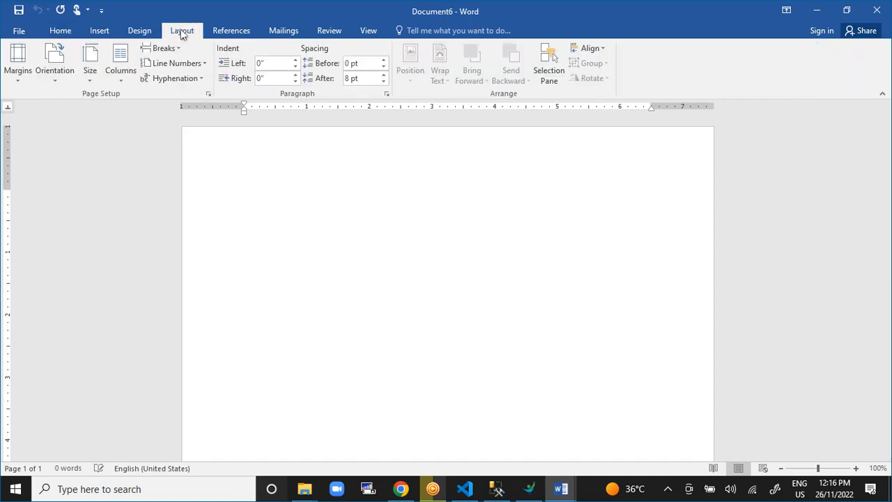
pyautogui.click(123, 77)
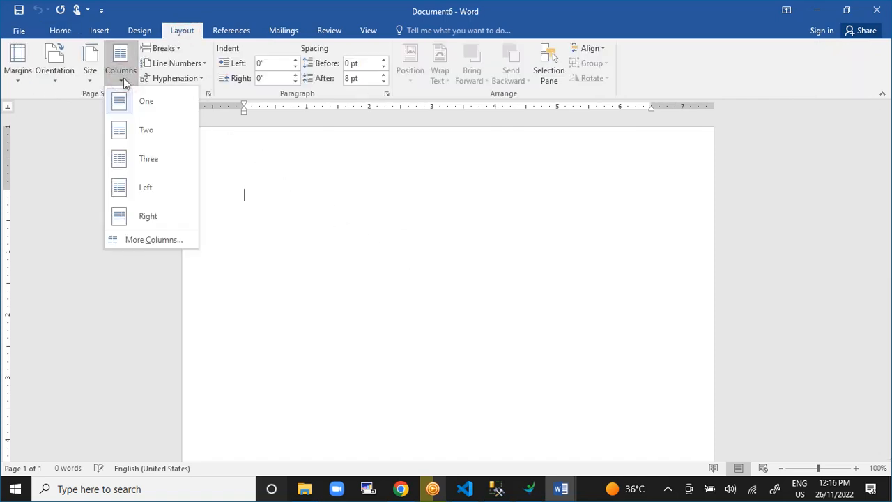
pyautogui.click(123, 163)
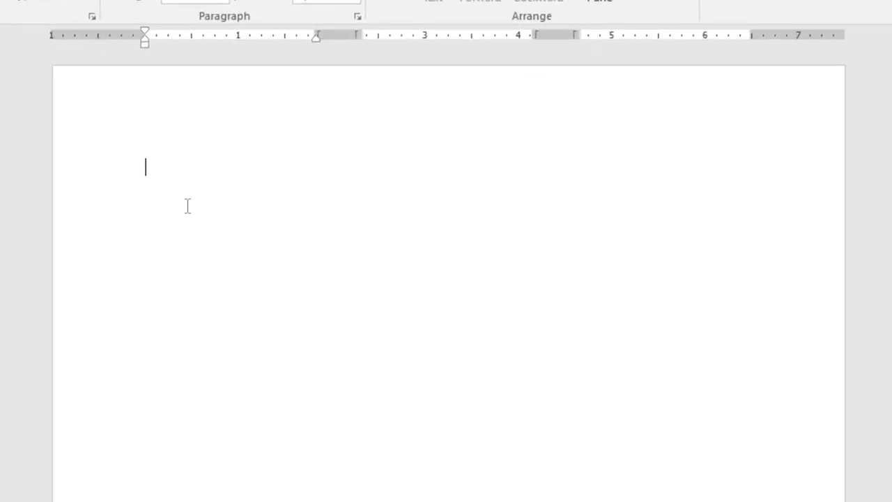
pyautogui.hotkey('ctrl', 'v')
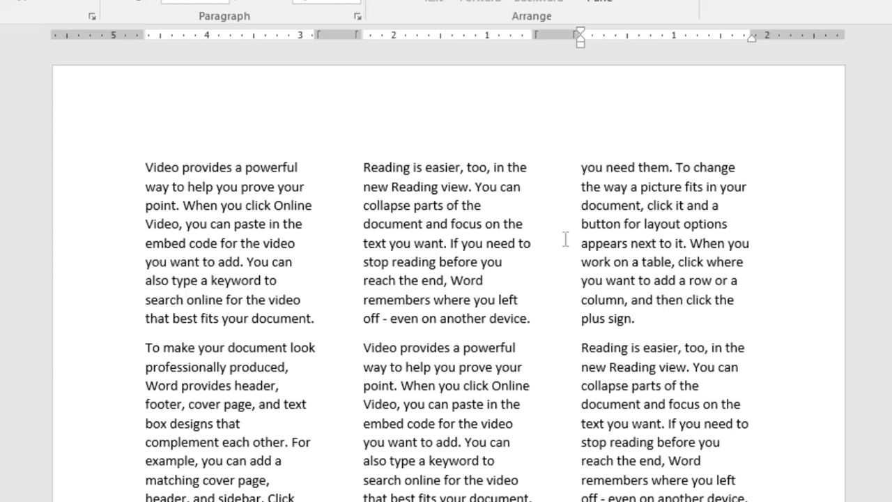
# - Narrow the spacing between text columns to about 0.4 inch and reduce the top margin to about 0.7 inch and the bottom margin
pyautogui.moveTo(314, 36)
pyautogui.mouseDown()
pyautogui.moveTo(328, 35)
pyautogui.moveTo(260, 35)
pyautogui.moveTo(321, 35)
pyautogui.mouseUp()
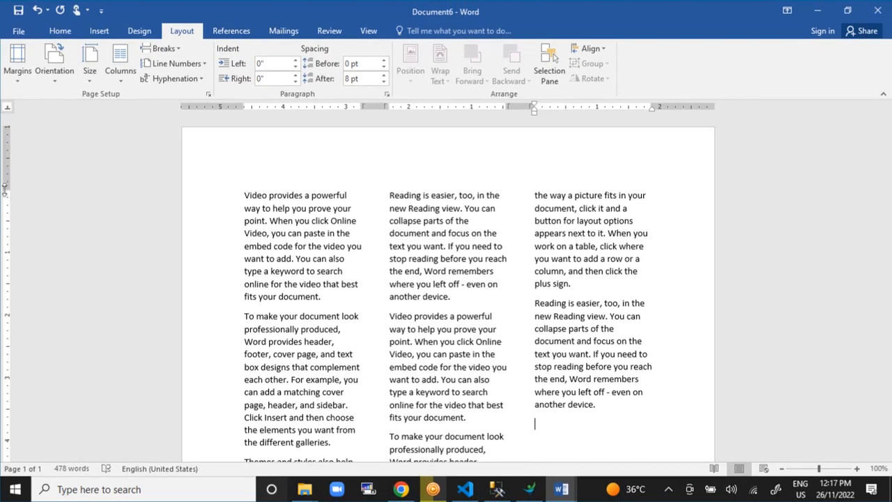
pyautogui.moveTo(11, 189)
pyautogui.mouseDown()
pyautogui.moveTo(12, 163)
pyautogui.moveTo(13, 202)
pyautogui.moveTo(13, 165)
pyautogui.moveTo(11, 180)
pyautogui.mouseUp()
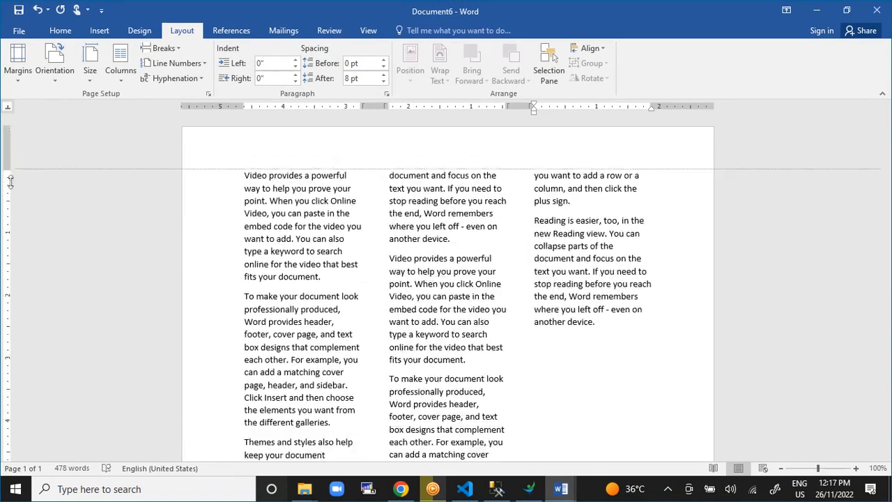
pyautogui.scroll(-8, 6, 300)
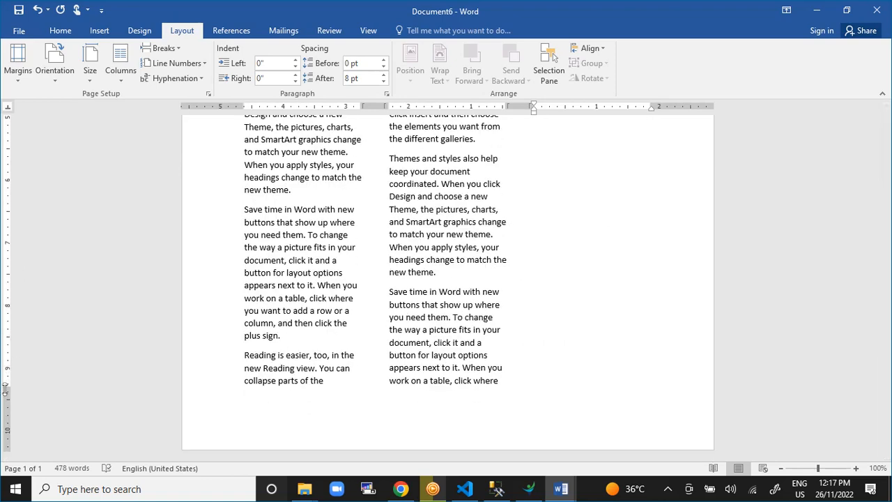
pyautogui.moveTo(7, 392); pyautogui.dragTo(8, 414)
pyautogui.scroll(10, 478, 283)
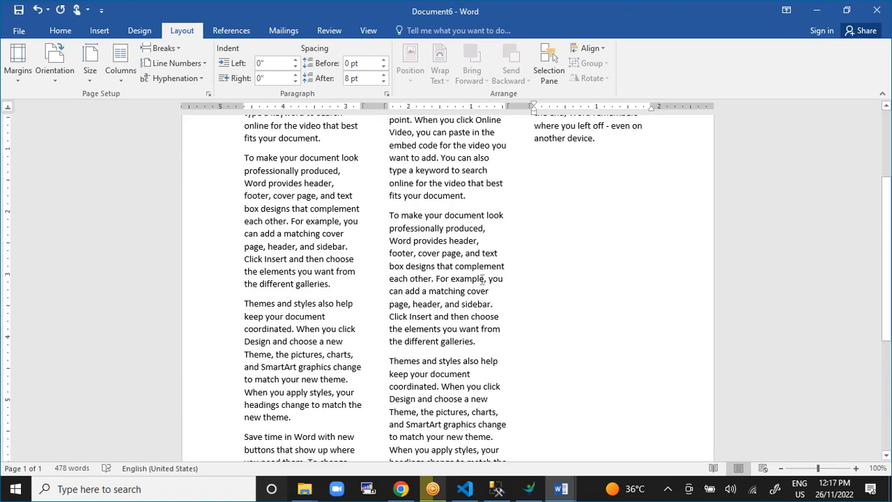